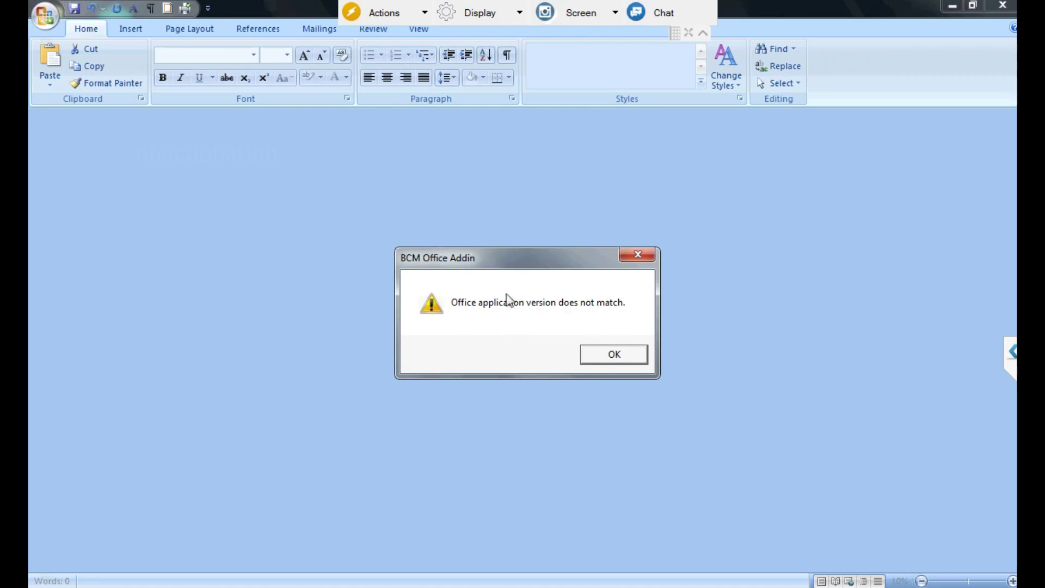
Dismiss the BCM Office Addin version warning and close Word.
click(478, 303)
drag(415, 259, 537, 268)
click(737, 366)
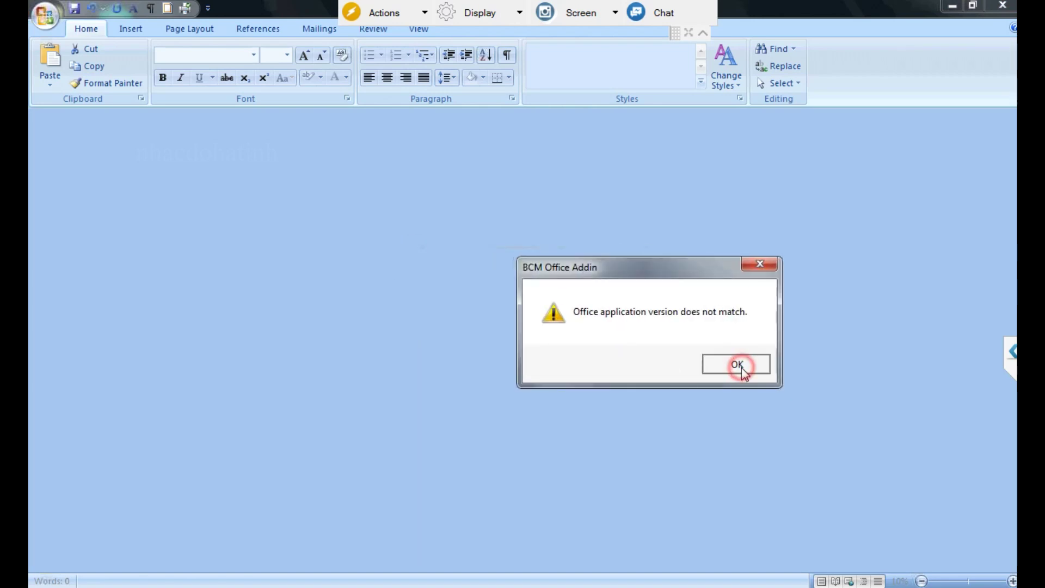
click(1006, 8)
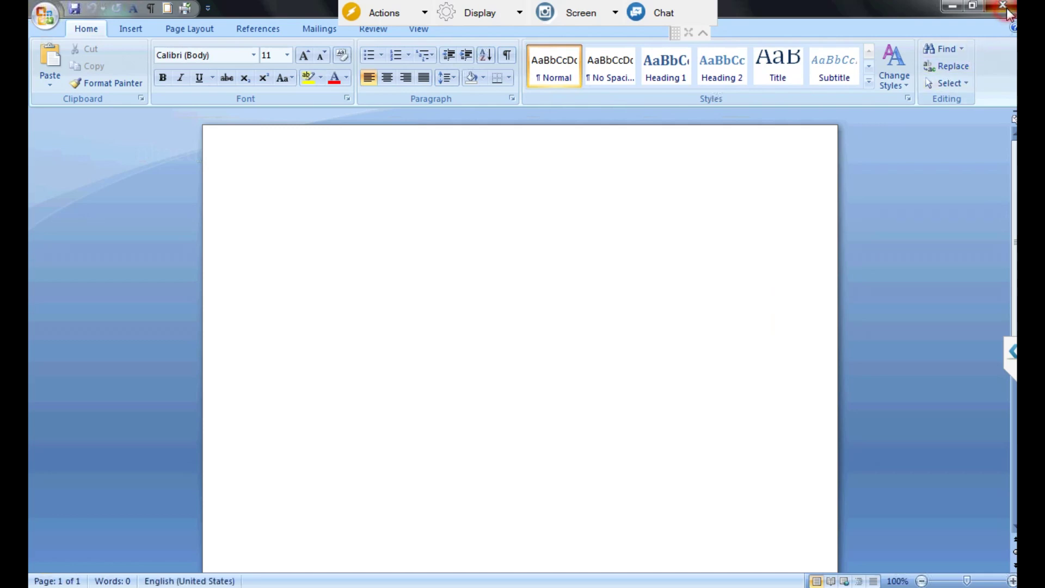
Start Microsoft Office Excel 2007 and dismiss its BCM Office Addin warning.
key(super)
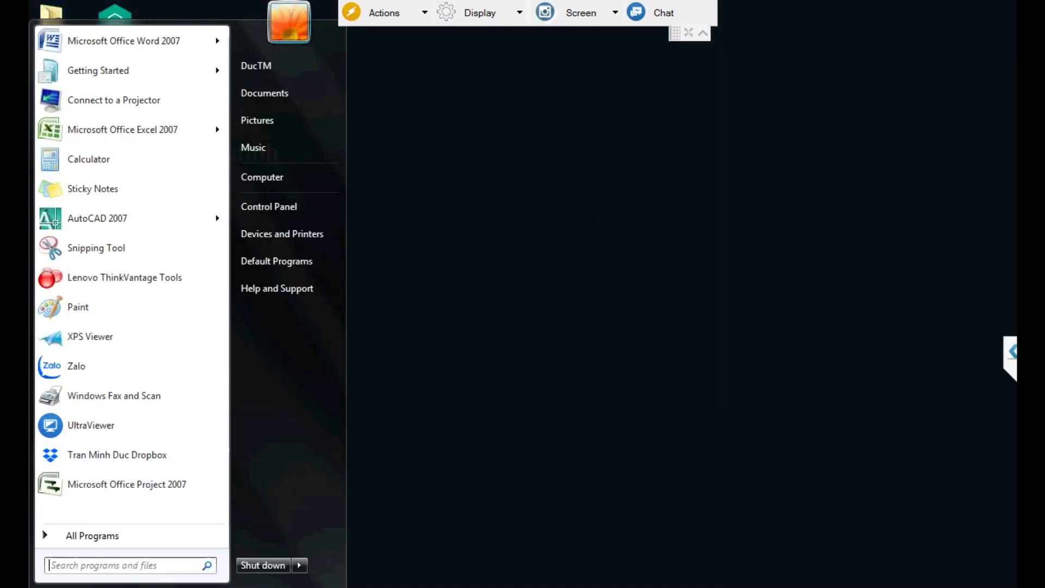
click(134, 131)
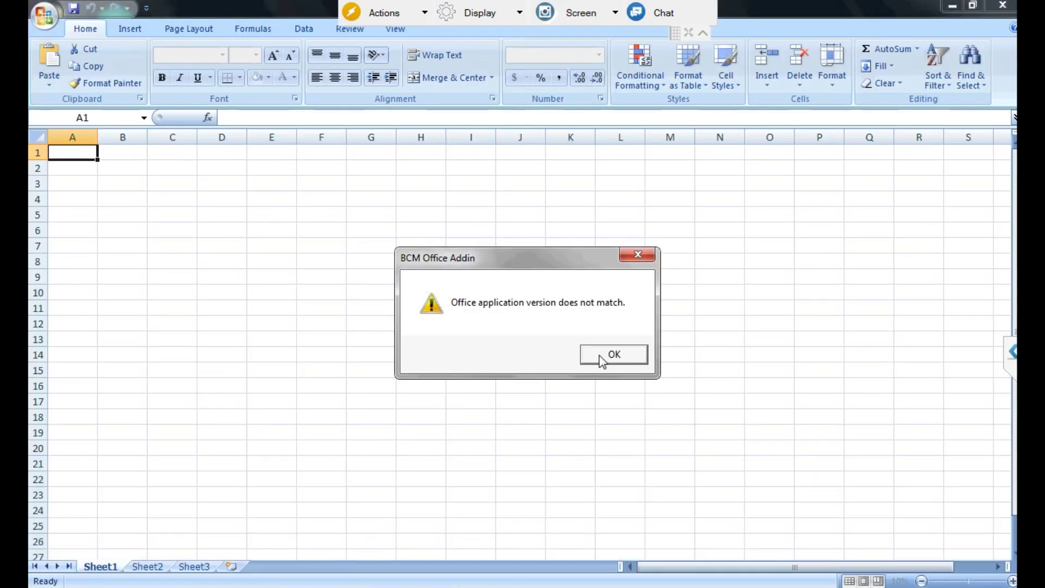
click(600, 356)
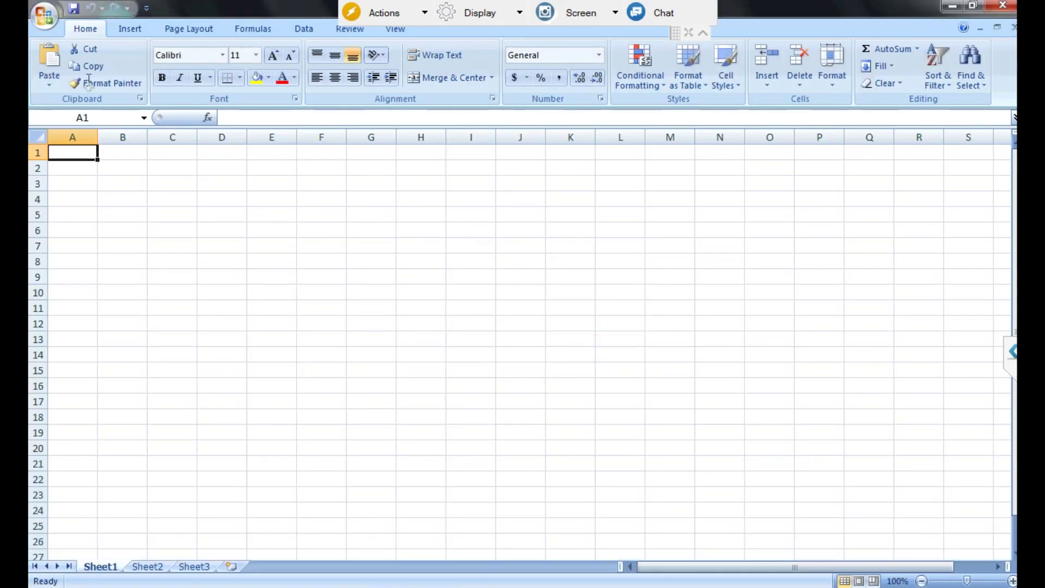
Inspect the Business Contact Manager for Outlook entry and the available Excel add-ins in Excel Options, cancel, and close Excel.
click(48, 20)
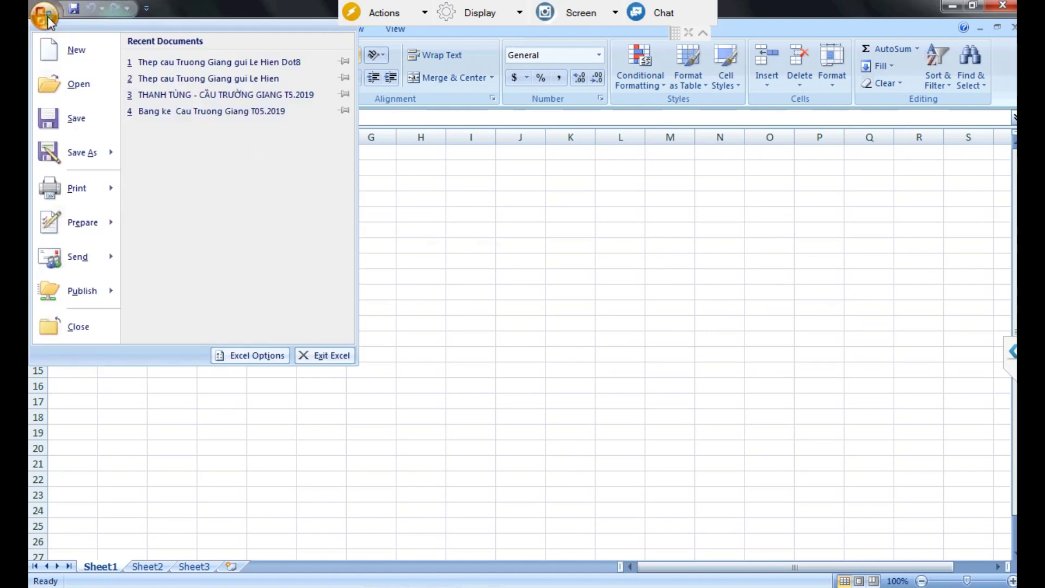
click(267, 355)
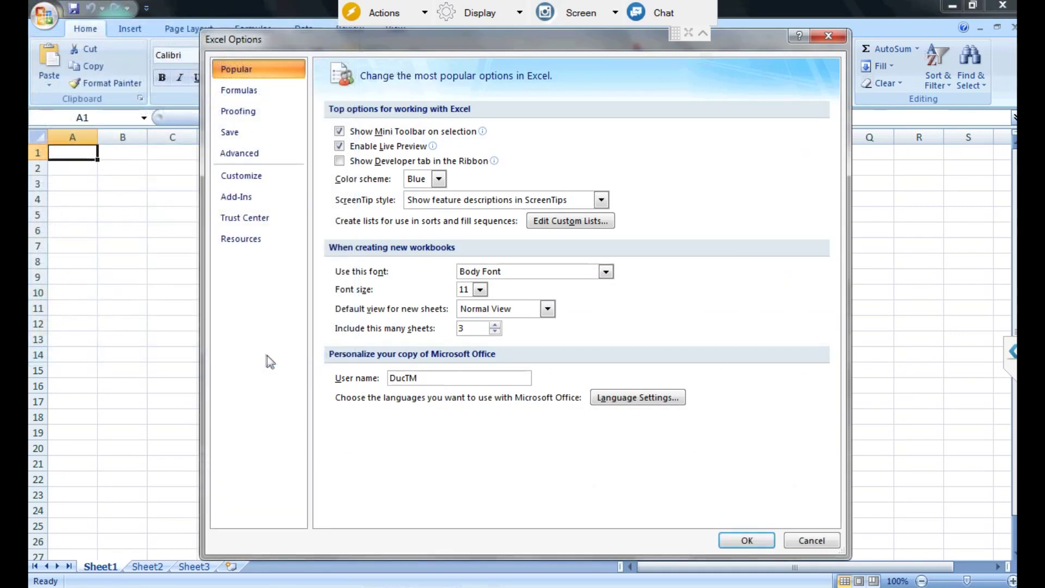
click(275, 198)
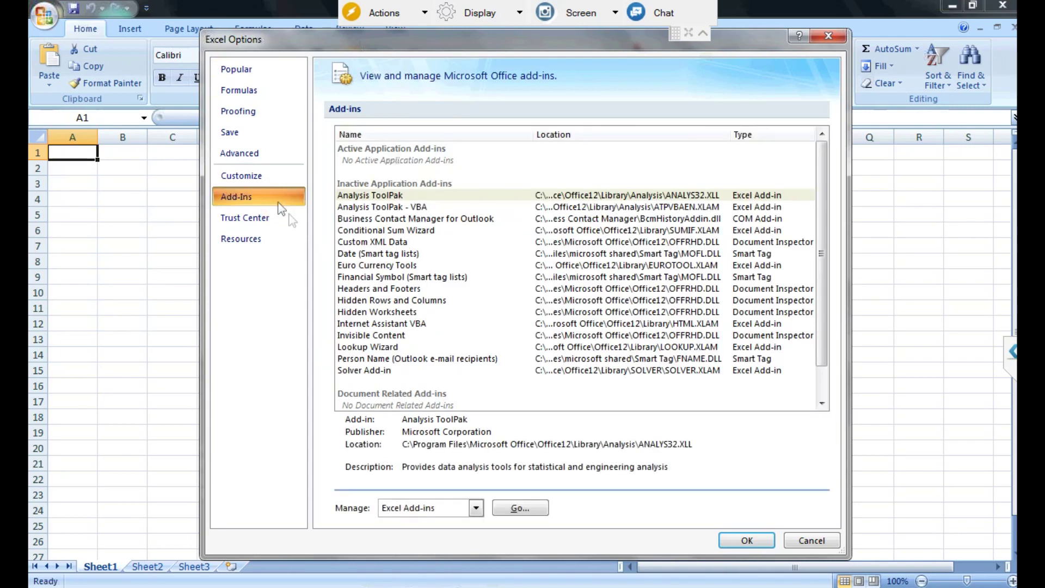
click(476, 220)
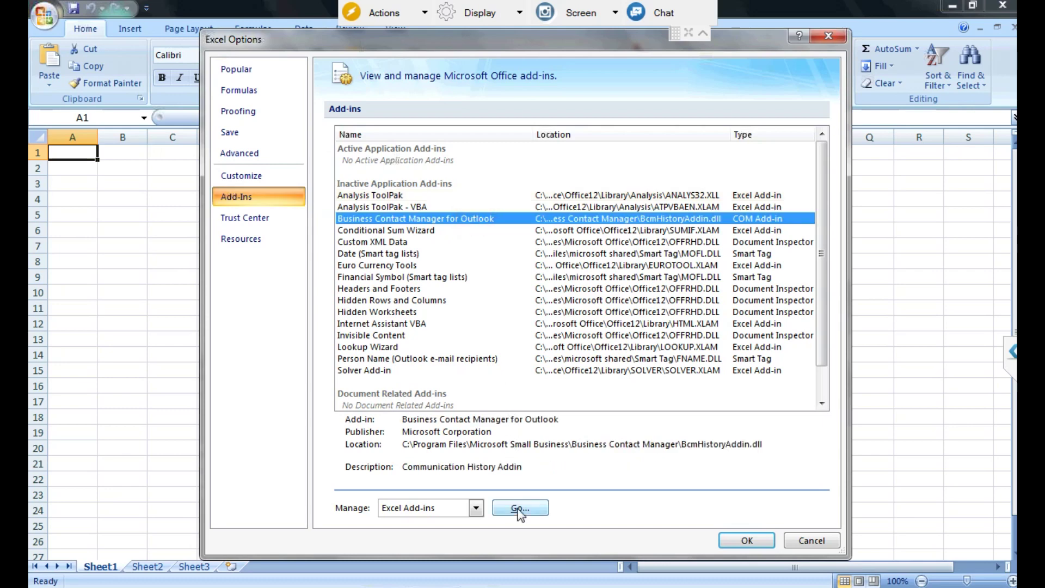
click(519, 508)
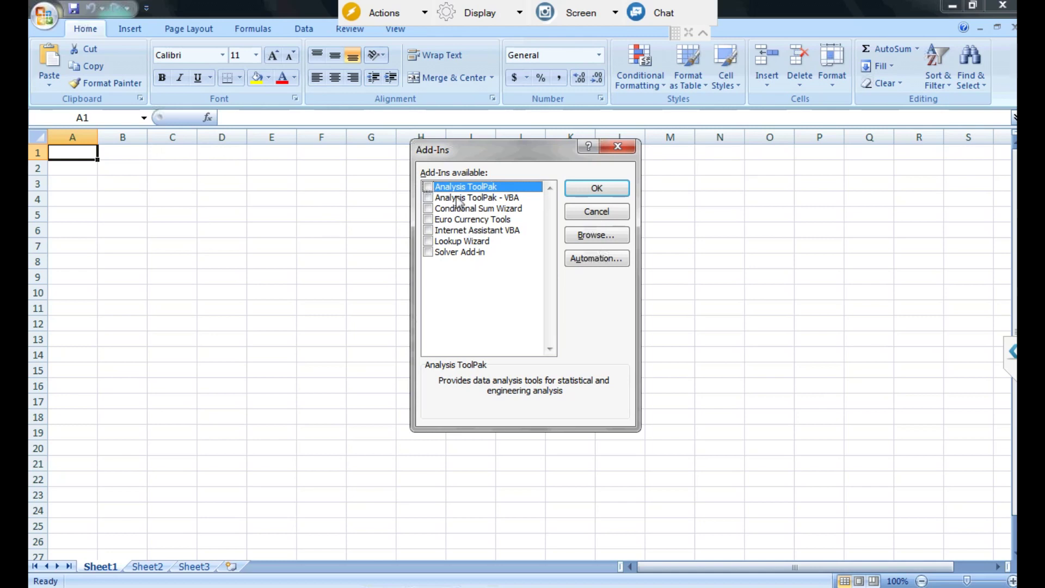
click(595, 212)
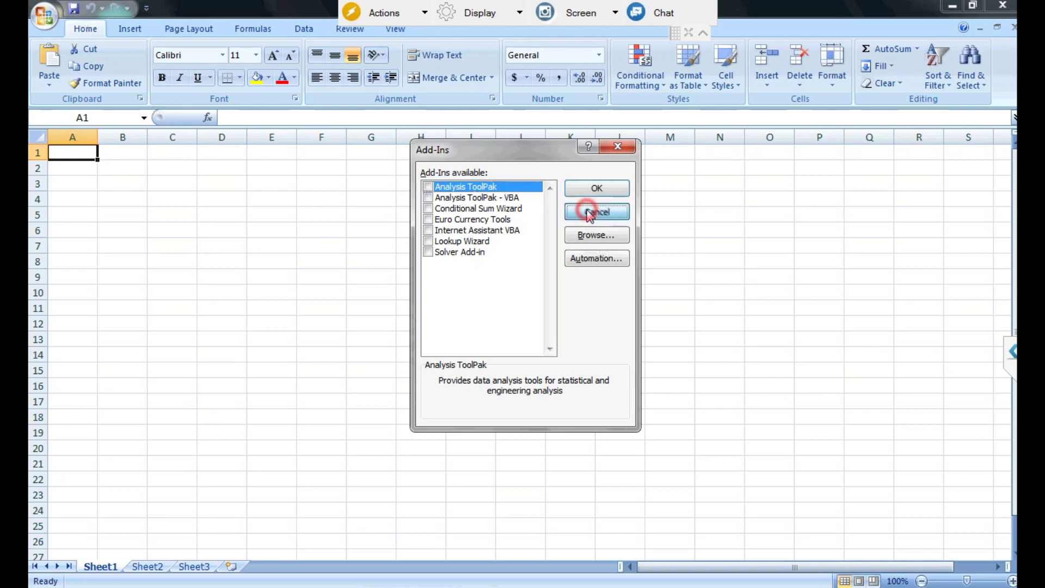
click(1004, 6)
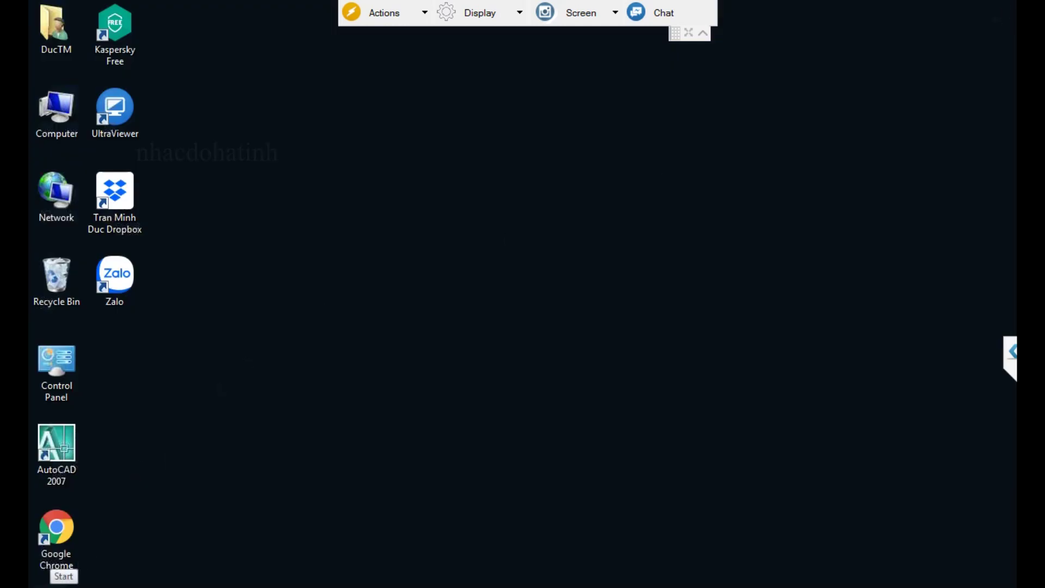
Start uninstalling Business Contact Manager for Outlook 2007 SP1 from Control Panel's Programs and Features, removing Microsoft SQL Server 2005 Express (MSSMLBIZ) as well.
double_click(66, 368)
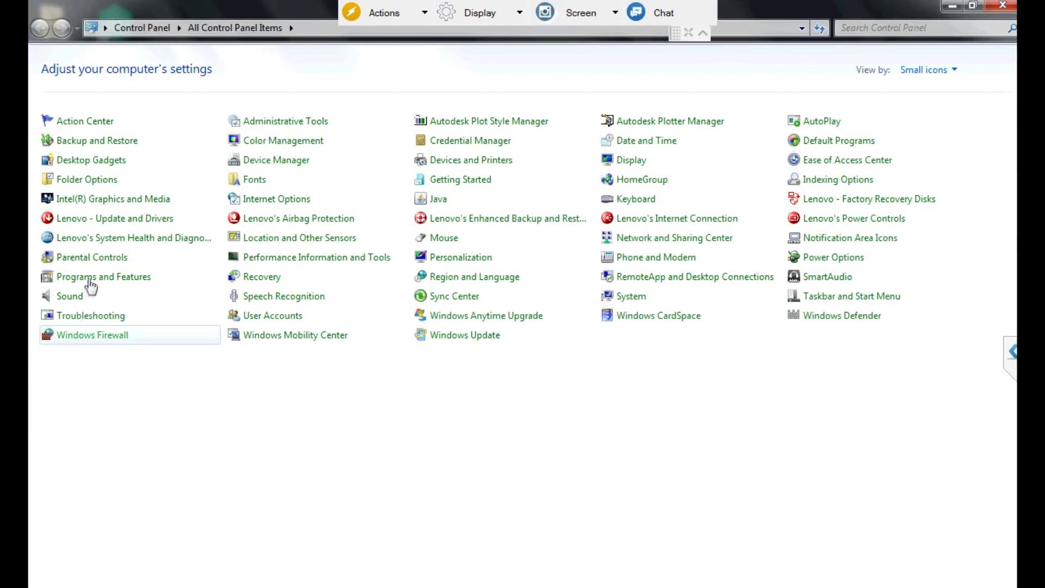
click(90, 278)
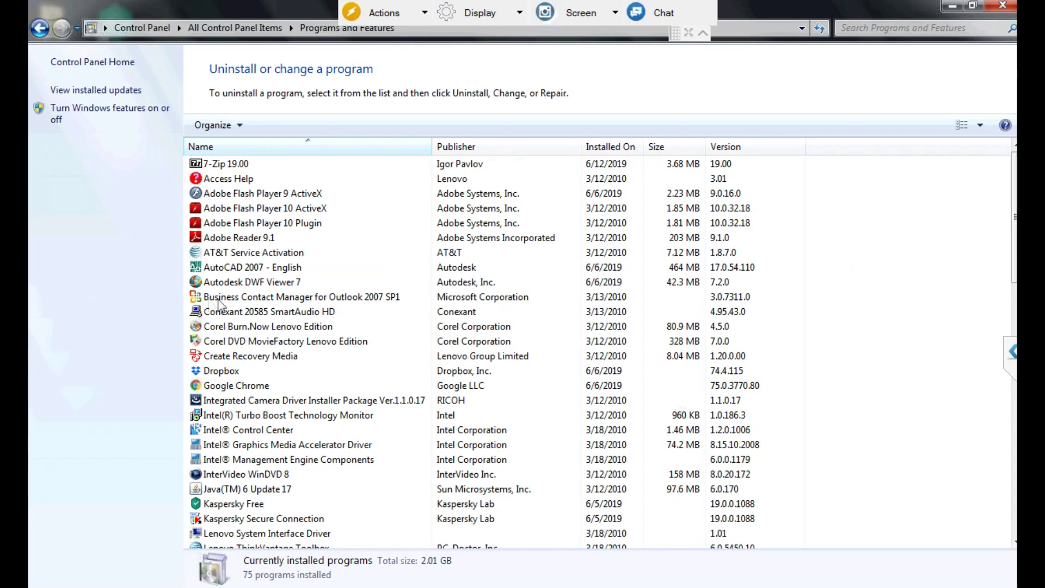
click(292, 298)
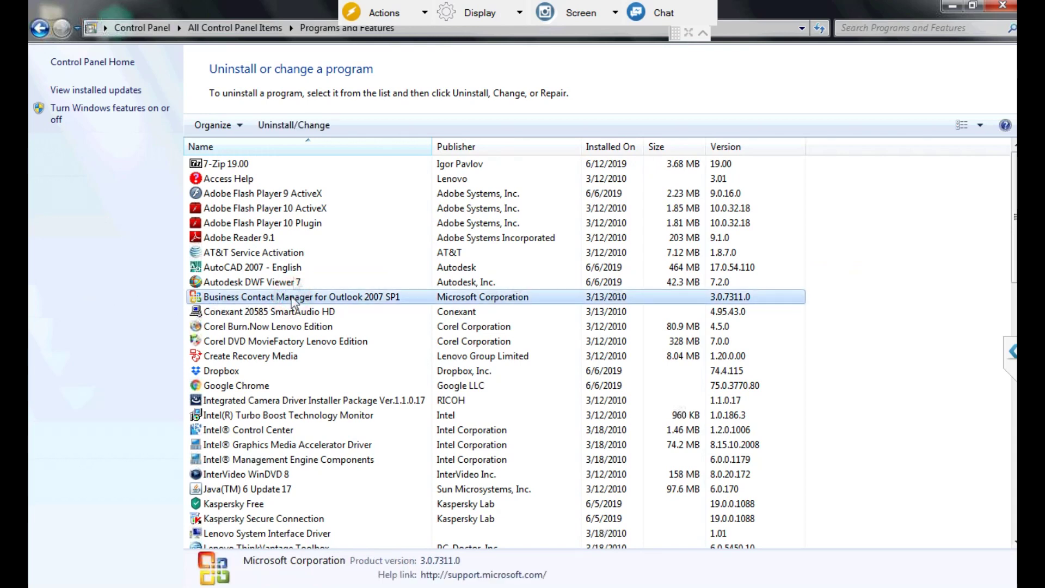
click(327, 127)
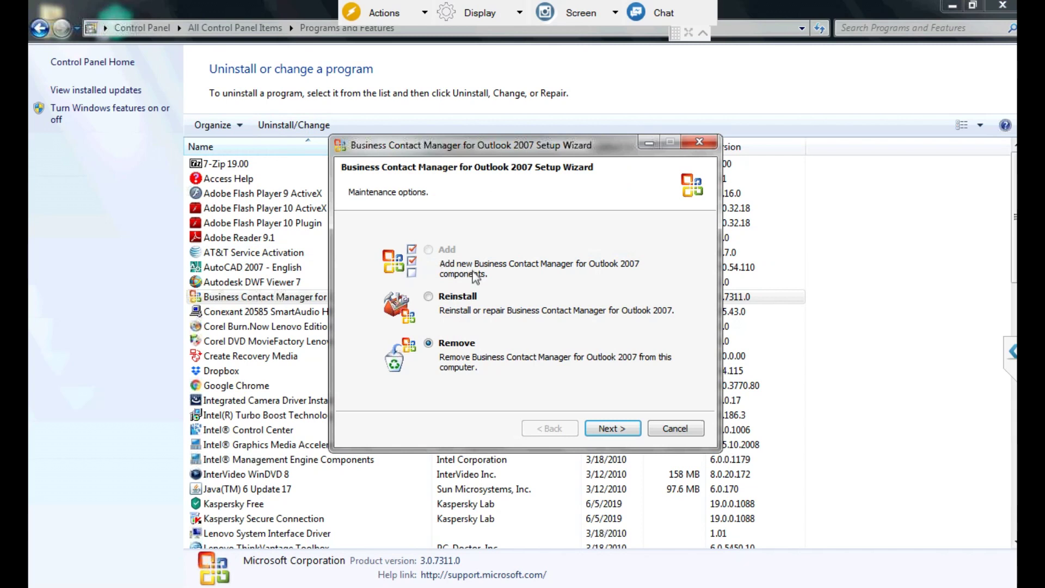
click(609, 427)
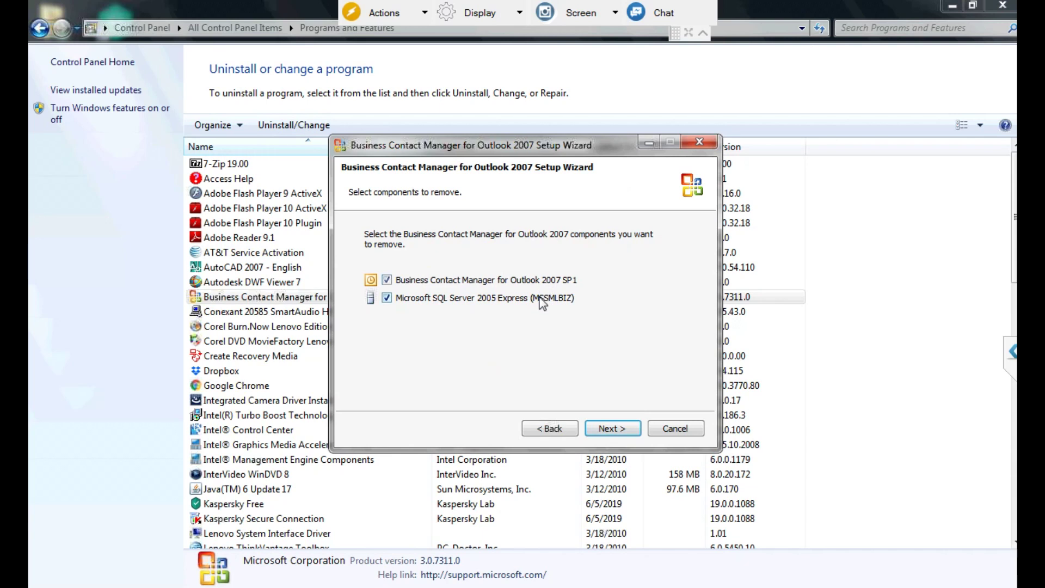
click(618, 427)
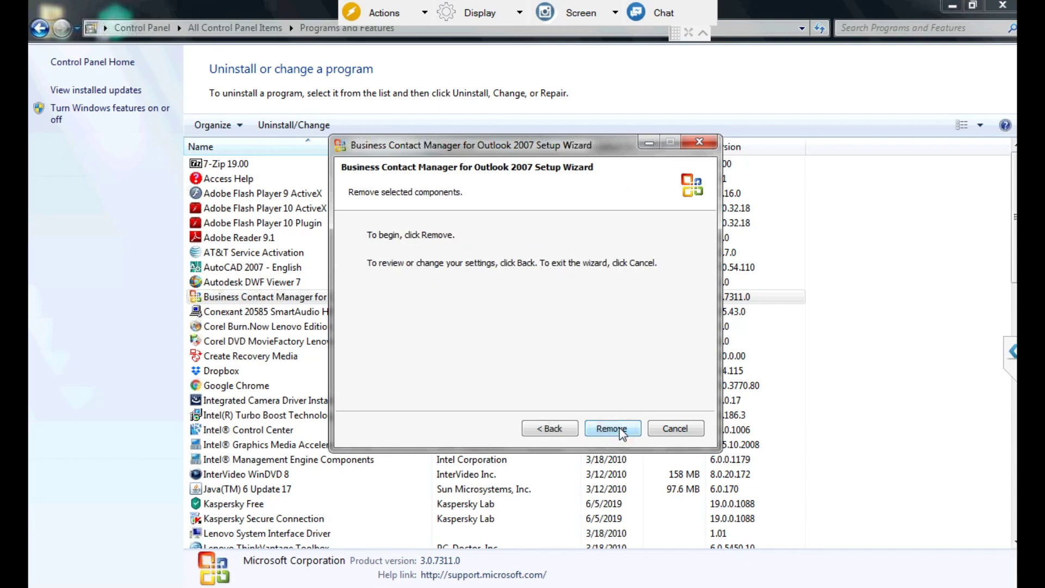
click(622, 429)
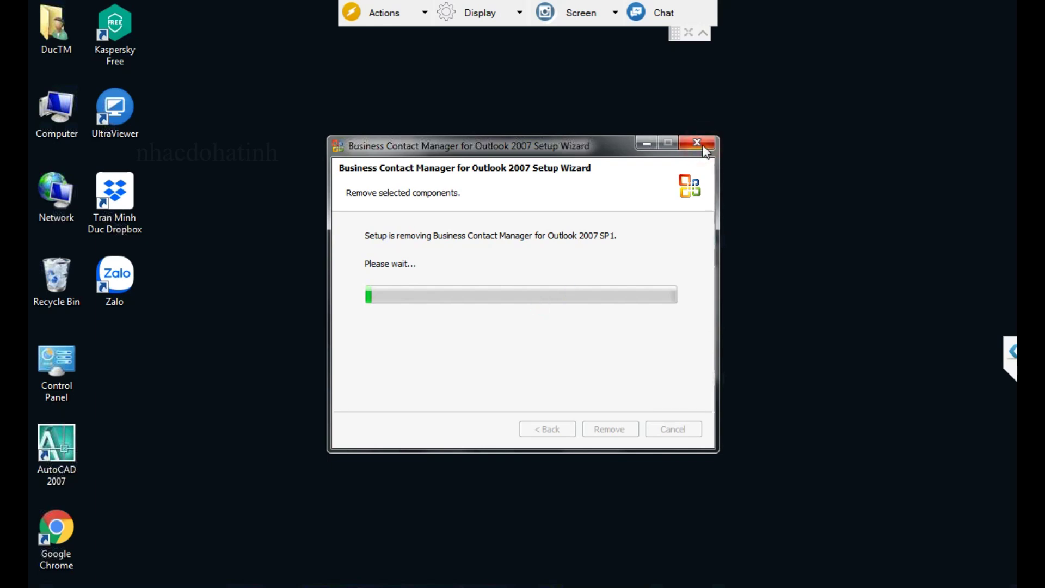
Dismiss the Email and Outlook profile messages during the removal and finish the Business Contact Manager setup wizard.
mouse_move(530, 585)
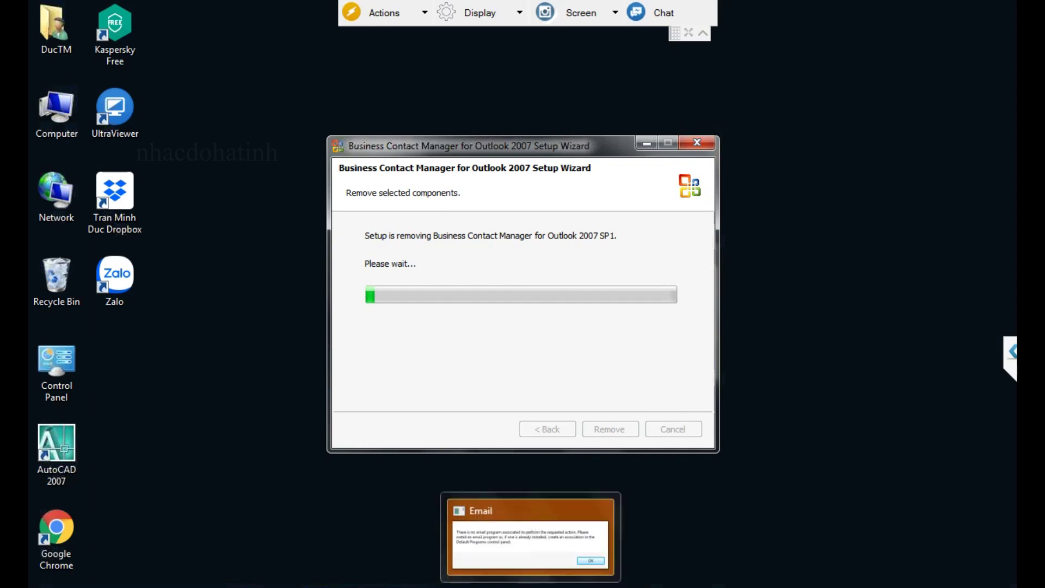
click(527, 552)
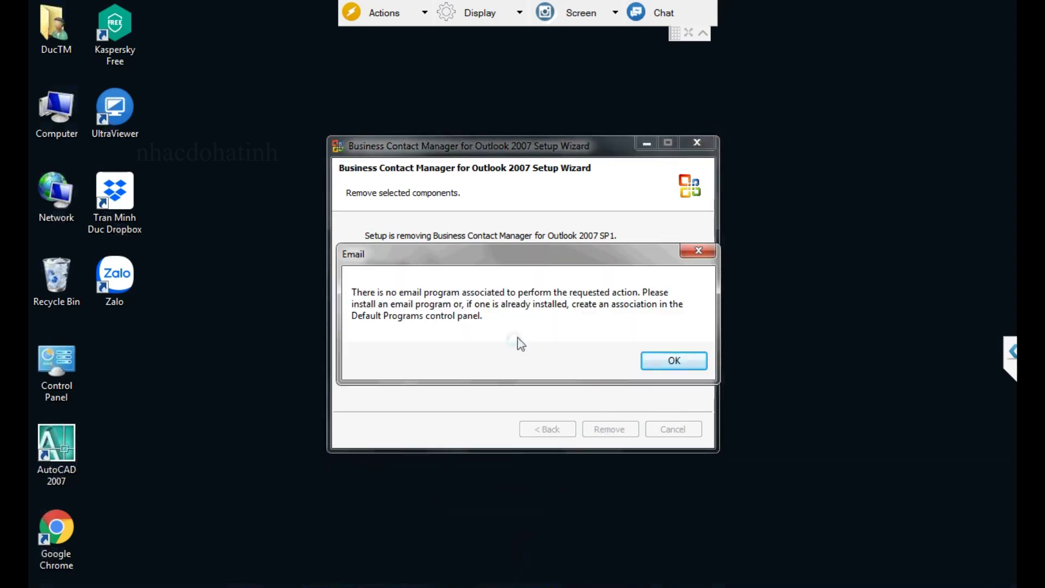
click(658, 362)
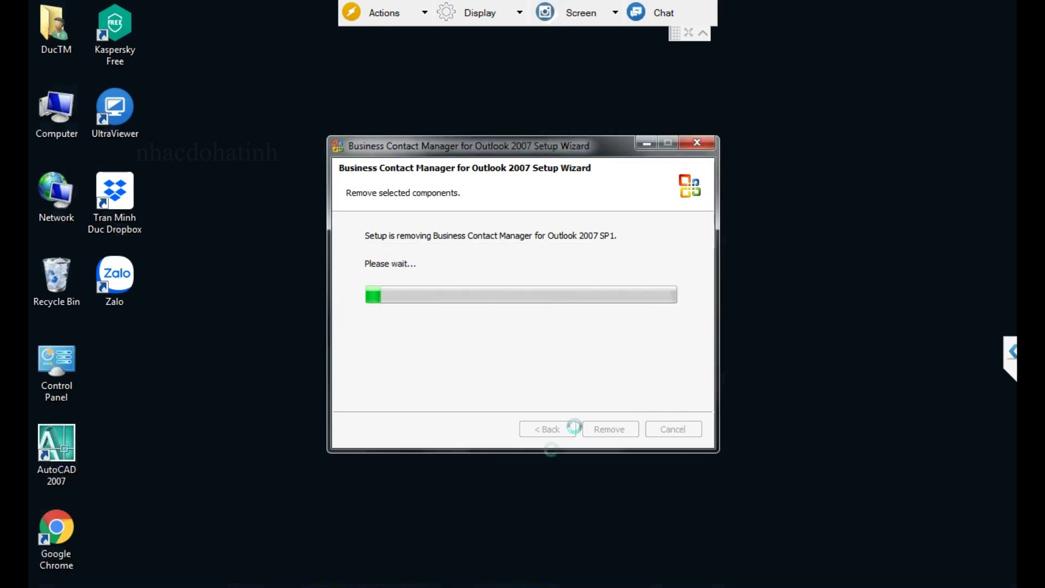
mouse_move(482, 586)
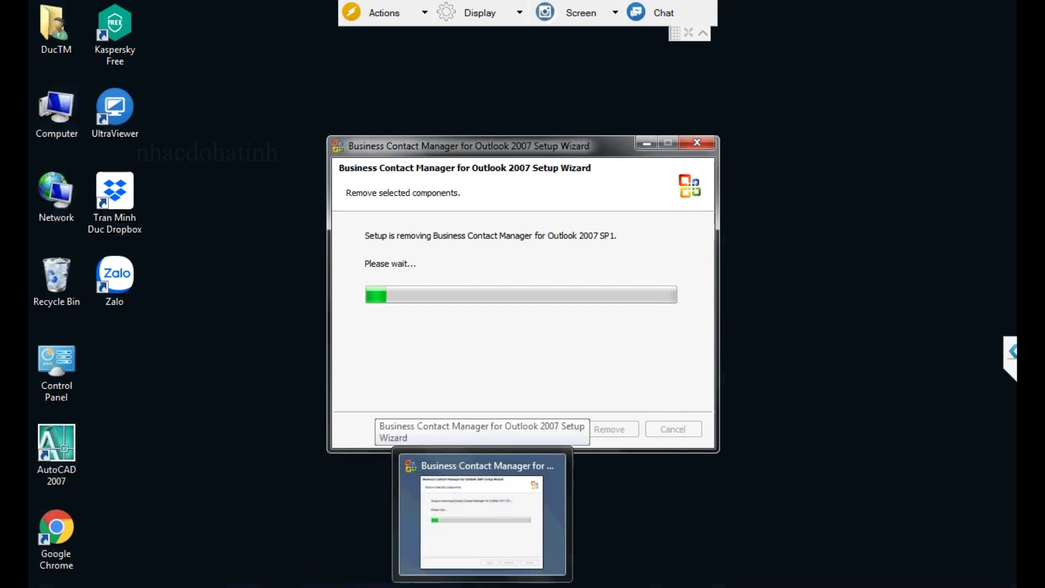
click(482, 586)
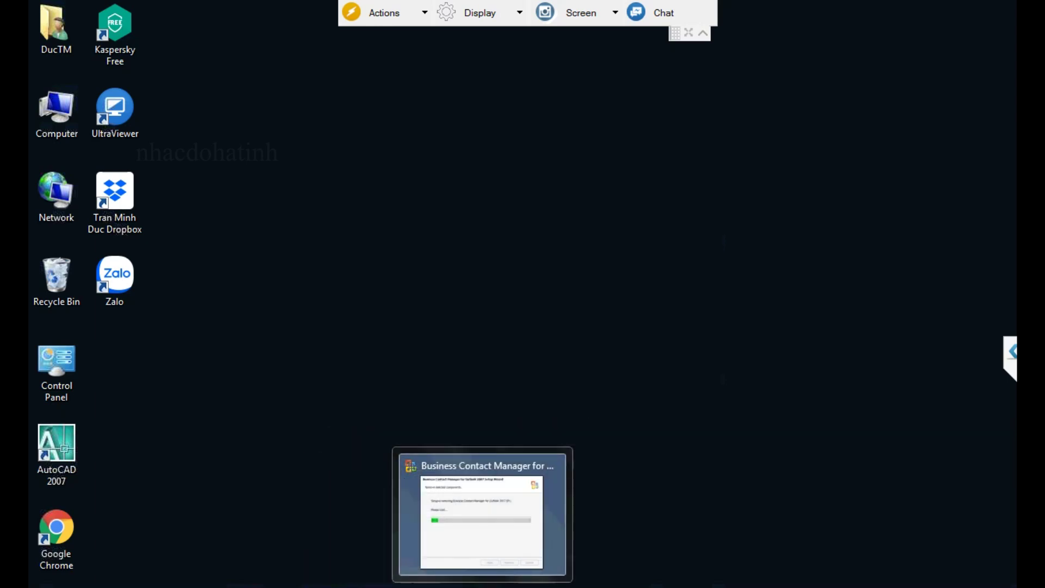
click(482, 586)
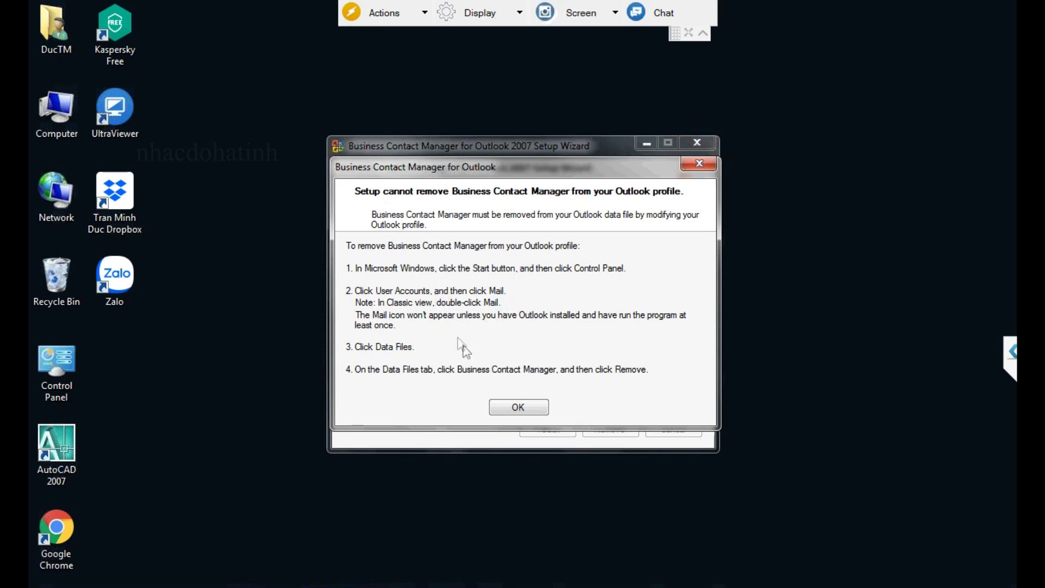
click(517, 408)
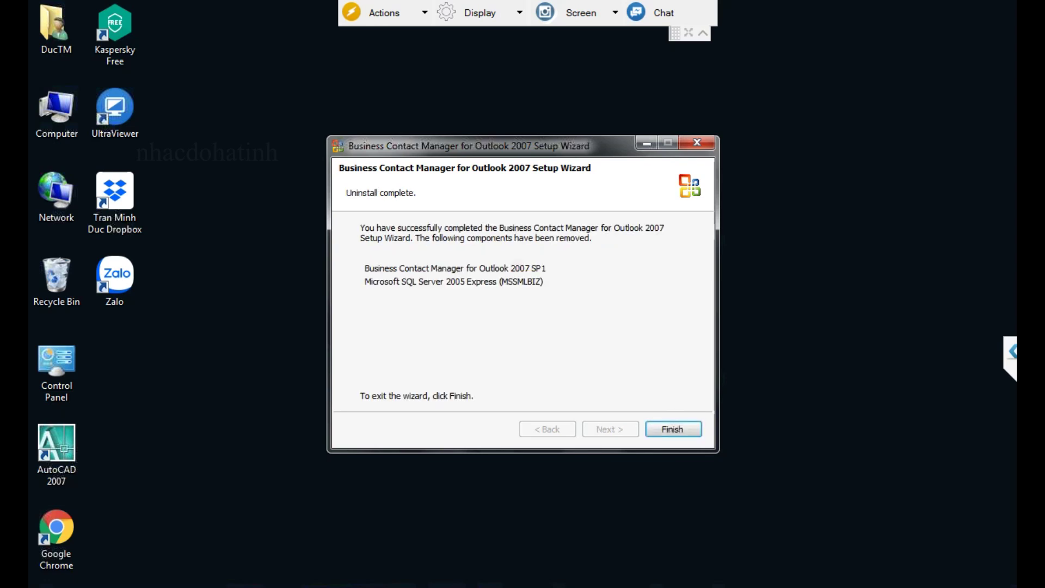
click(695, 429)
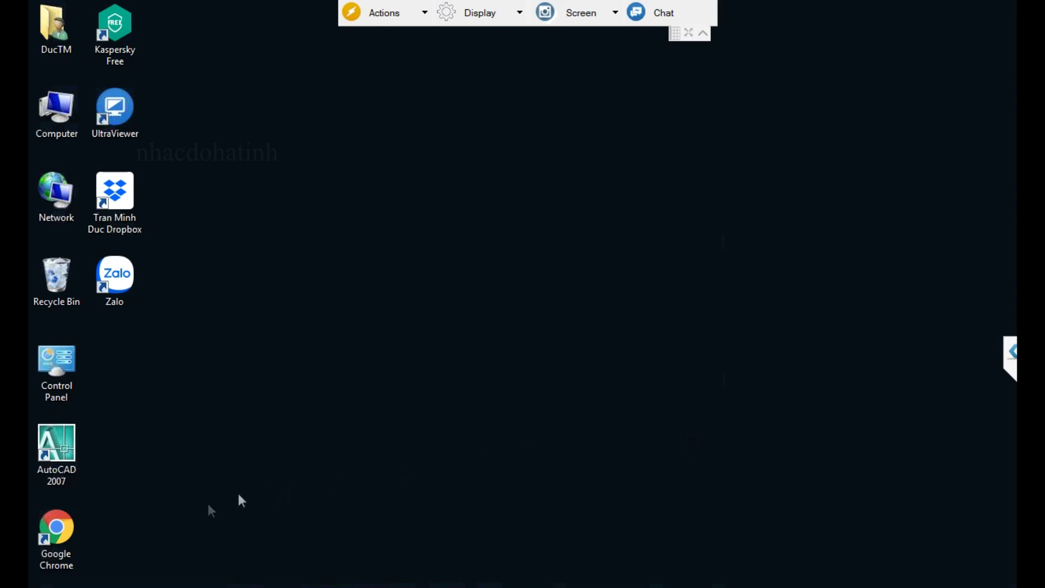
Launch Microsoft Office Word 2007 to check for the add-in warning at startup, and close it.
click(44, 580)
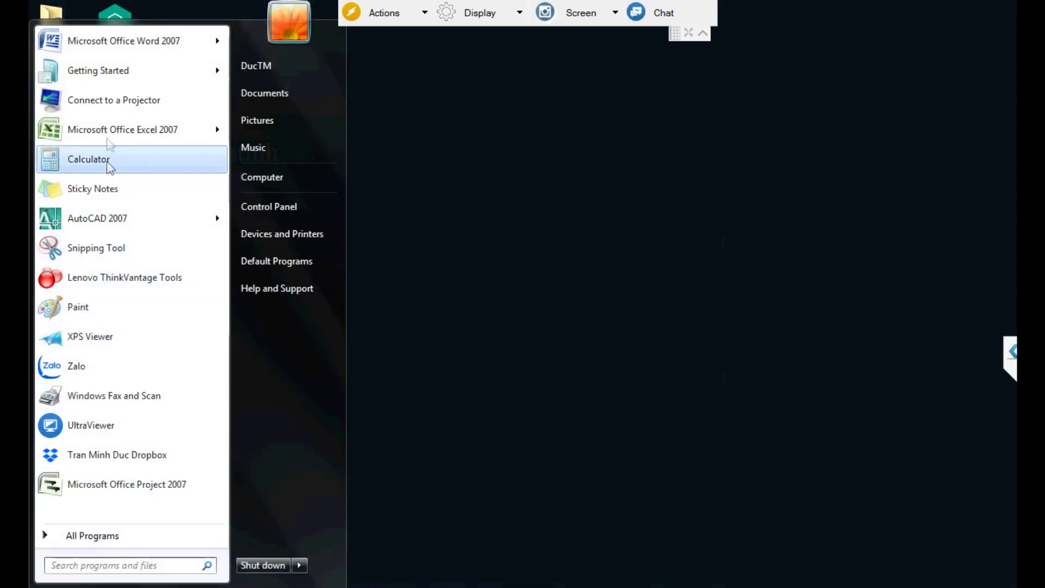
click(109, 49)
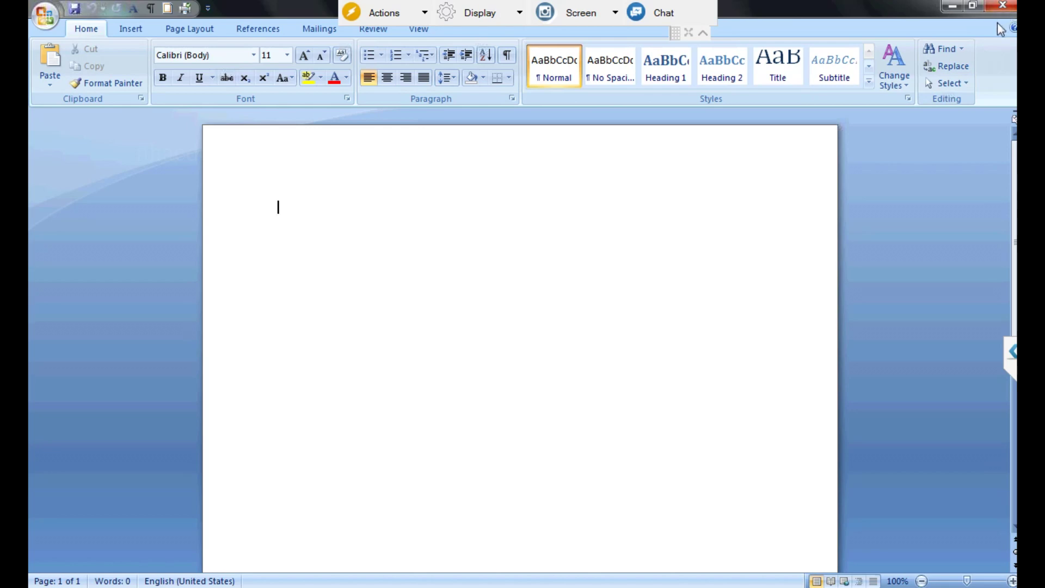
click(1002, 6)
Launch Microsoft Office Excel 2007 to check for the same startup warning, and close it.
key(super)
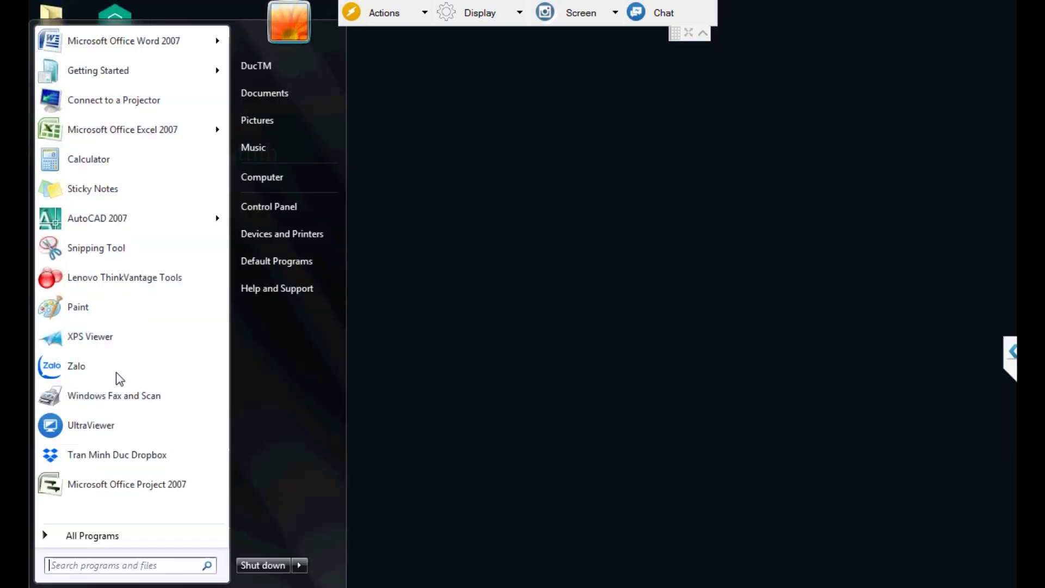
click(142, 132)
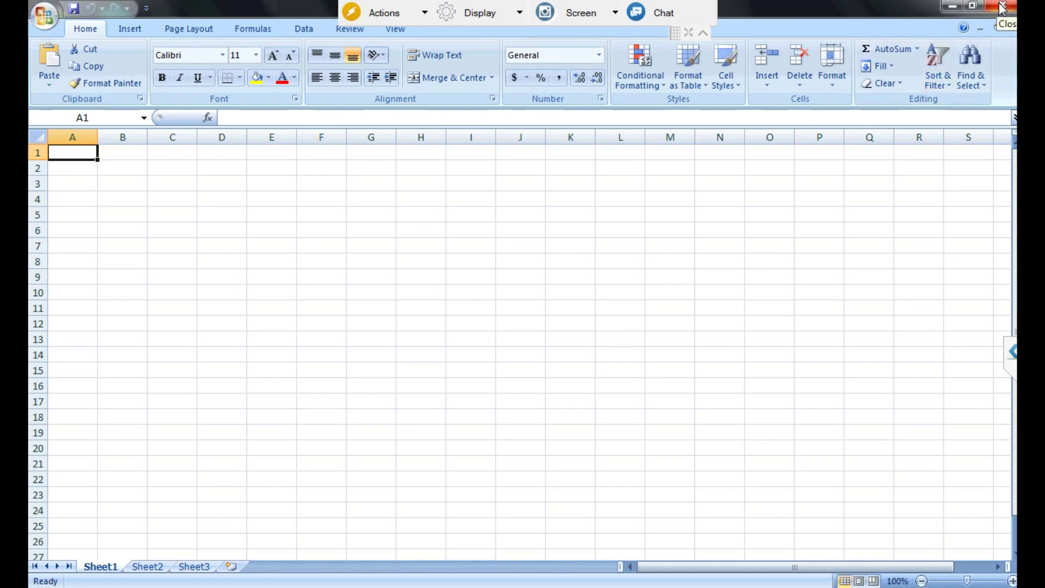
click(1002, 7)
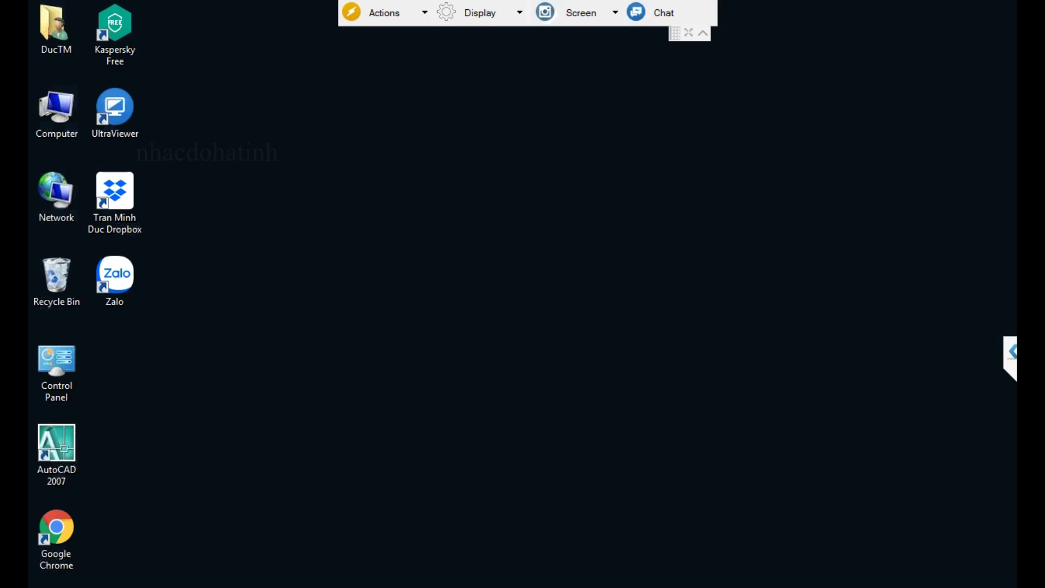